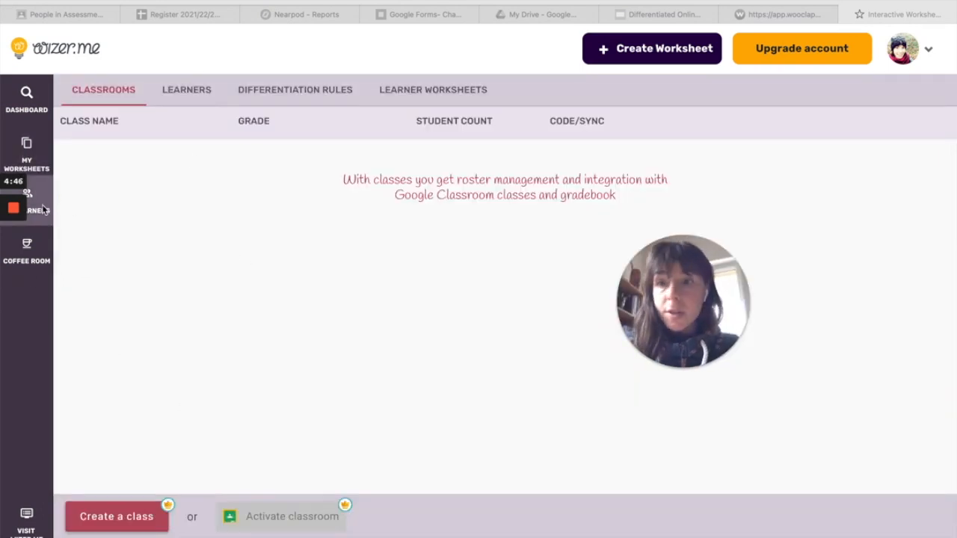
Create a first differentiation rule named "Word order problems".
{"action": "left_click", "coordinate": [317, 107]}
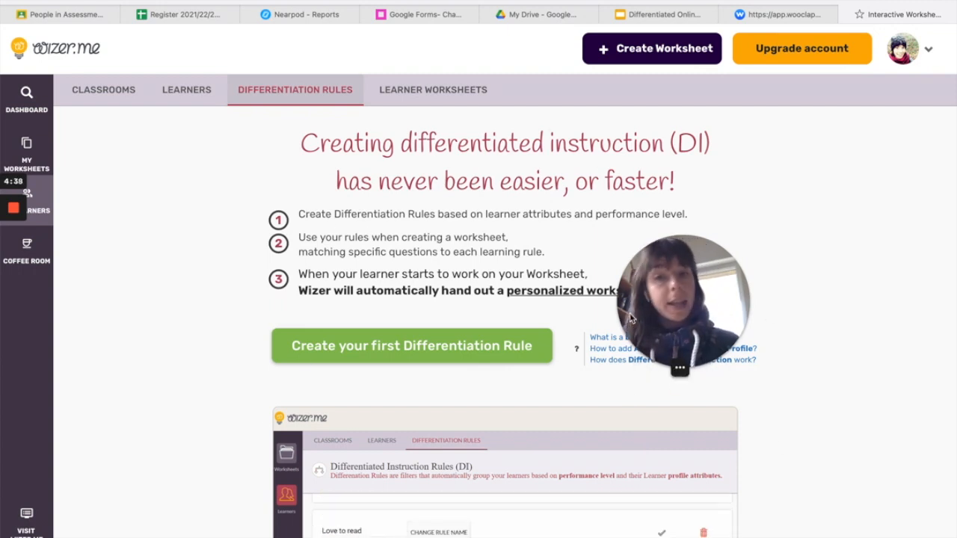
{"action": "left_click_drag", "start_coordinate": [711, 301], "coordinate": [850, 182]}
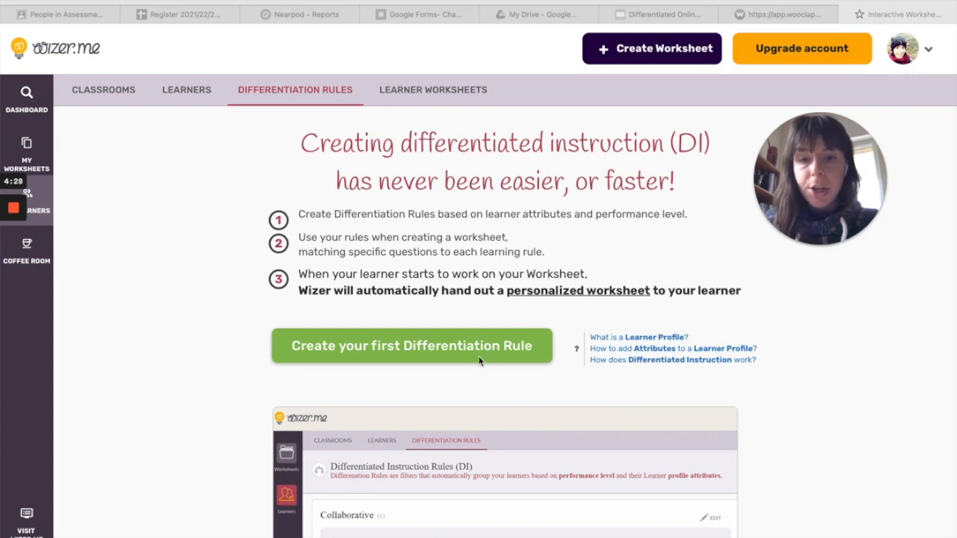
{"action": "left_click", "coordinate": [404, 356]}
{"action": "scroll", "coordinate": [396, 374], "scroll_direction": "down", "scroll_amount": 1}
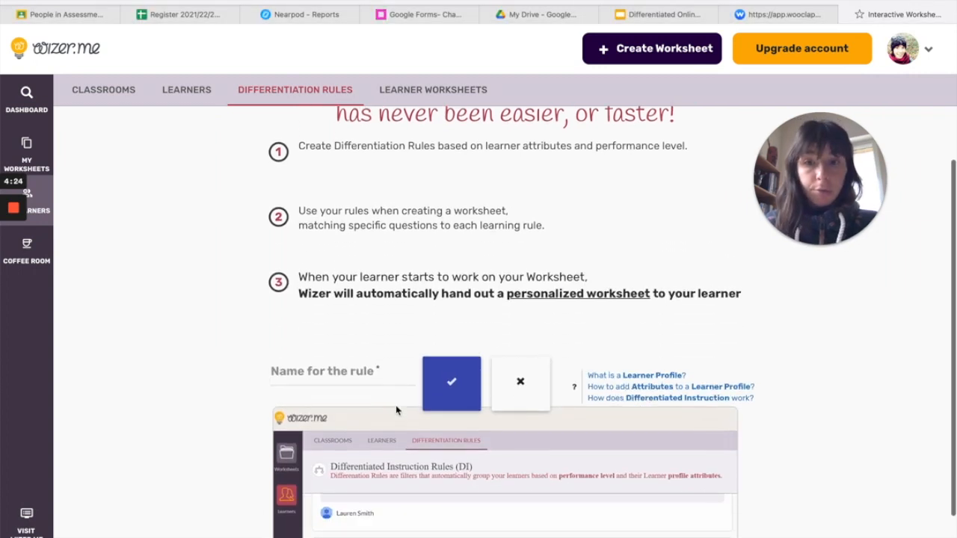
{"action": "left_click", "coordinate": [341, 368]}
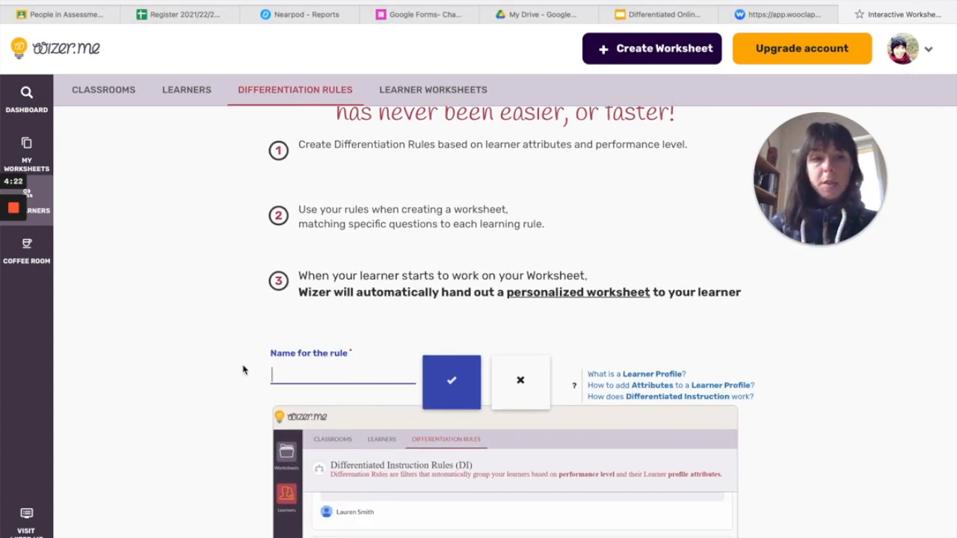
{"action": "type", "text": "Word "}
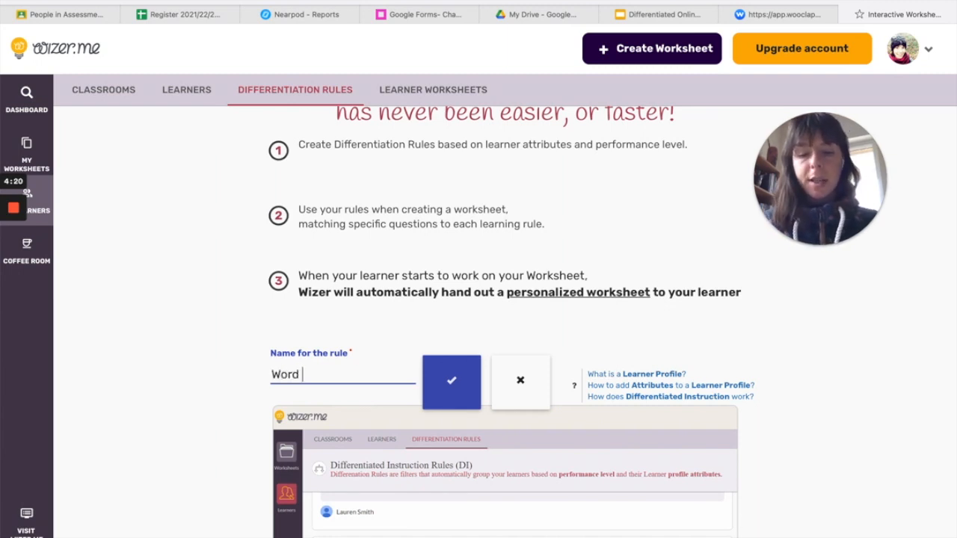
{"action": "type", "text": "order problems"}
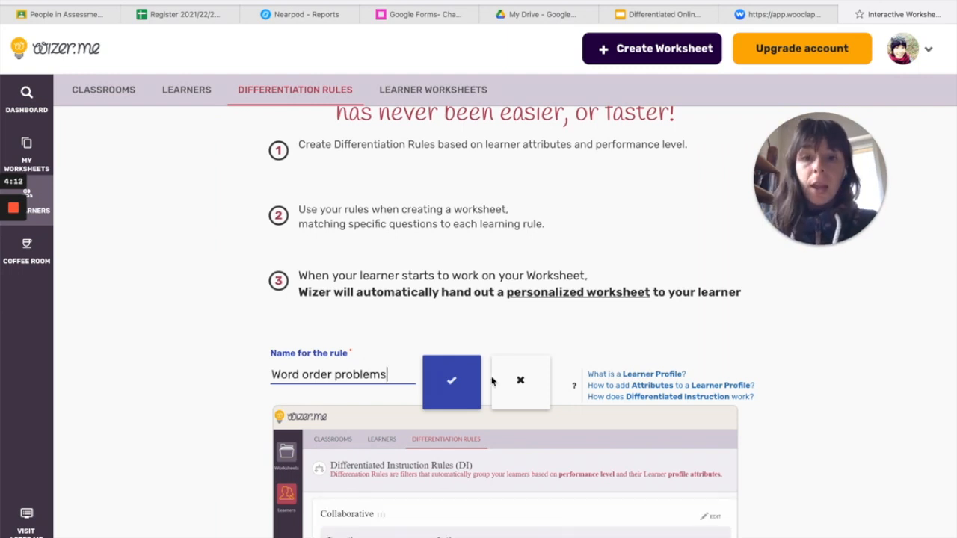
{"action": "left_click", "coordinate": [454, 390]}
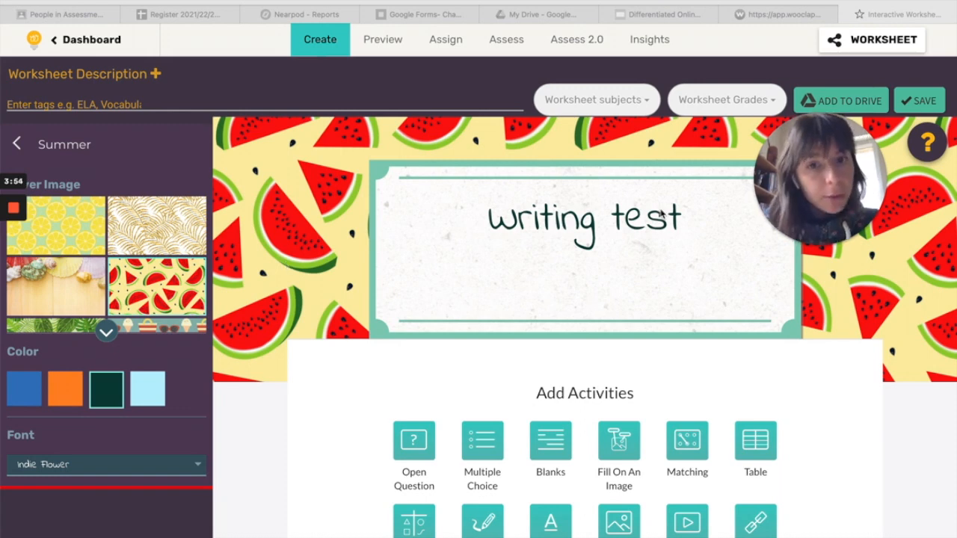
Add an open question activity to the "writing test" worksheet.
{"action": "scroll", "coordinate": [661, 215], "scroll_direction": "down", "scroll_amount": 3}
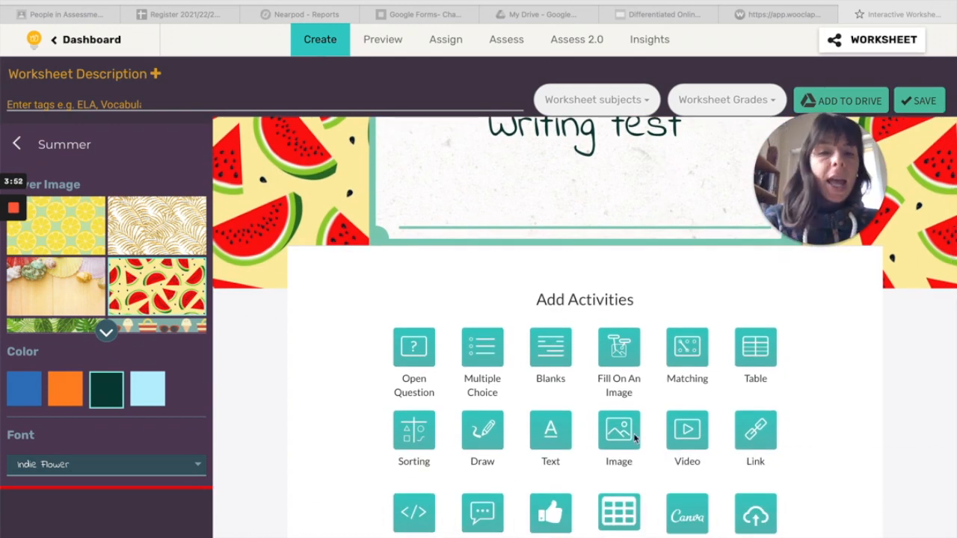
{"action": "scroll", "coordinate": [433, 390], "scroll_direction": "down", "scroll_amount": 3}
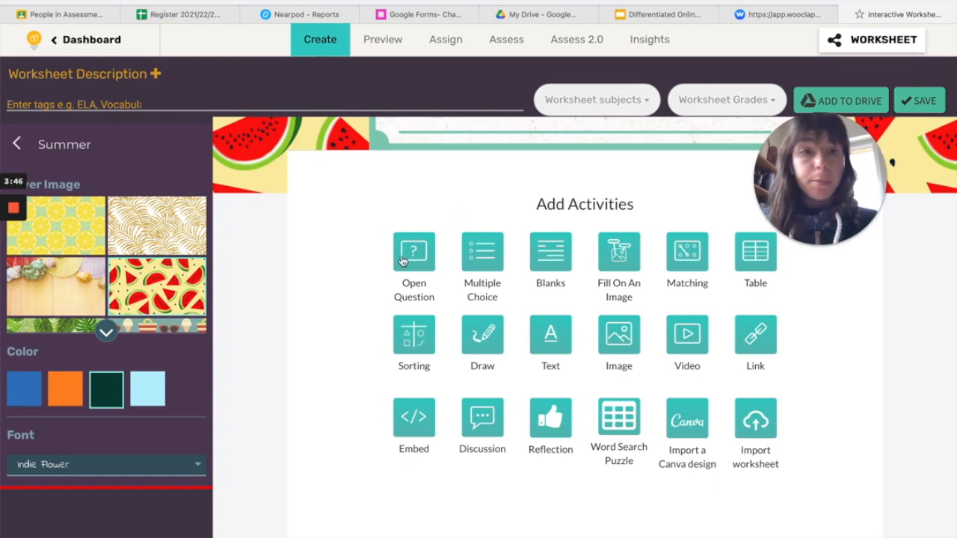
{"action": "left_click", "coordinate": [402, 260]}
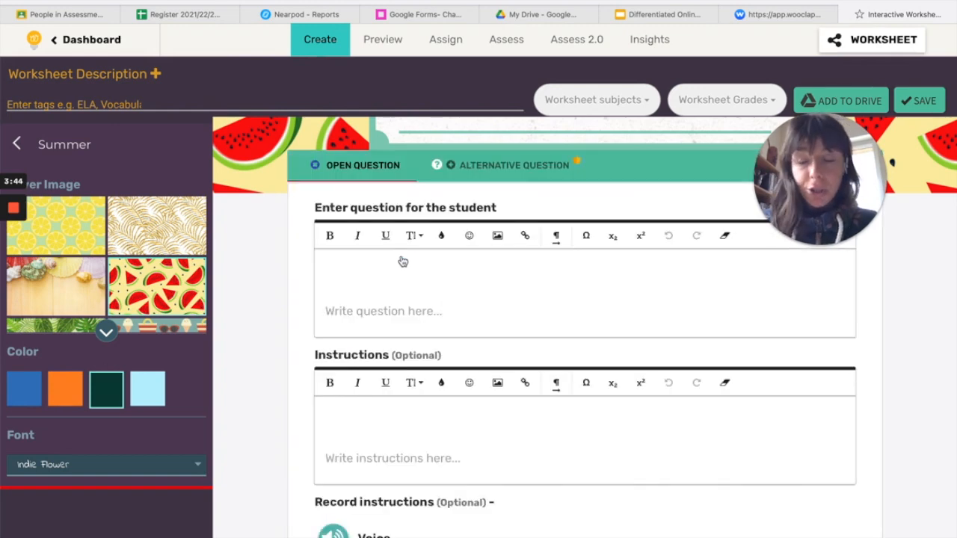
Enter the open question text "Write about the best summer holiday experience you've ever had" without a final period.
{"action": "left_click", "coordinate": [377, 290]}
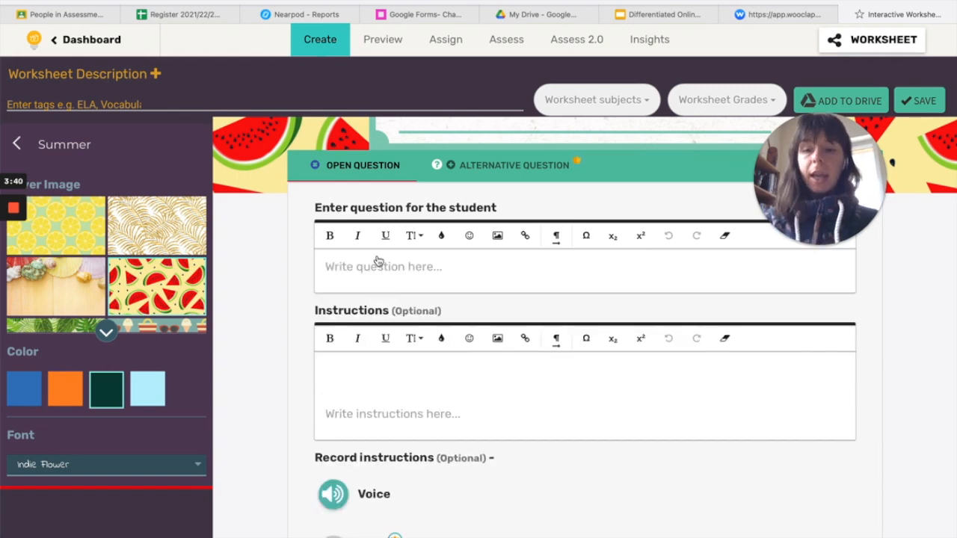
{"action": "type", "text": "Write about the bv"}
{"action": "key", "text": "BackSpace"}
{"action": "type", "text": "est suymm"}
{"action": "key", "text": "BackSpace"}
{"action": "key", "text": "BackSpace"}
{"action": "key", "text": "BackSpace"}
{"action": "type", "text": "mmer holi"}
{"action": "type", "text": "day experience yo"}
{"action": "type", "text": "u/"}
{"action": "key", "text": "BackSpace"}
{"action": "type", "text": "'ve ever had."}
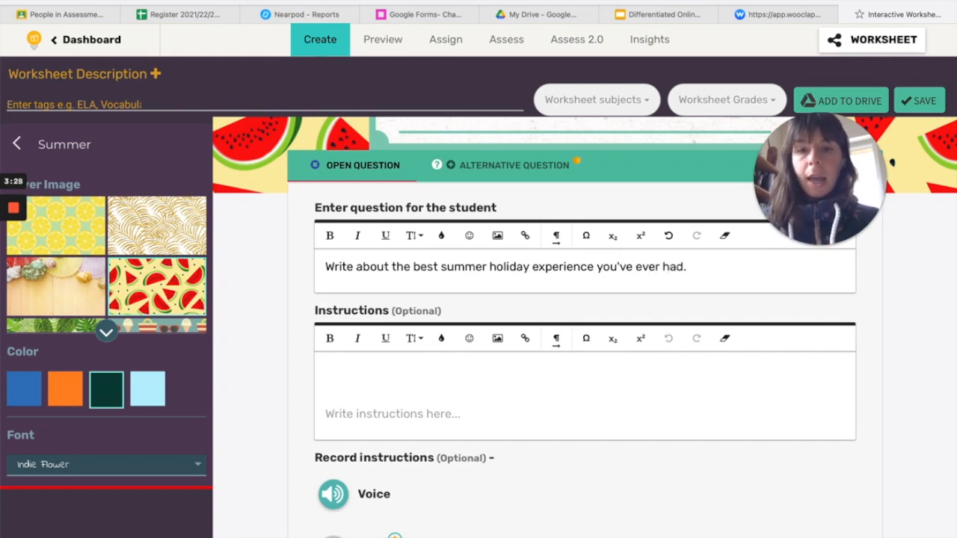
{"action": "key", "text": "BackSpace"}
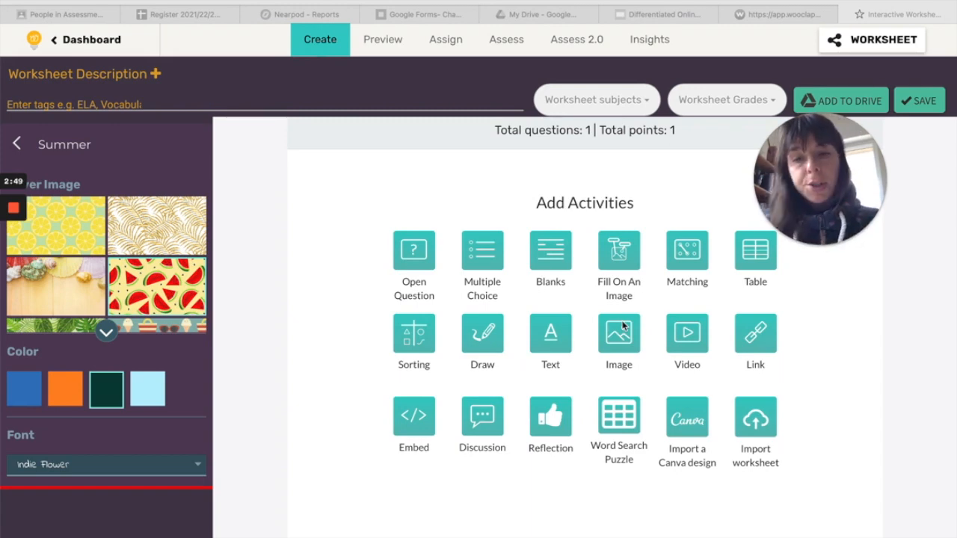
Add multiple-choice question "Which order is correct?" with answers "I never go on vacations" (mark correct), "Never I go on vacations" and "On vacations I never go".
{"action": "left_click", "coordinate": [487, 275]}
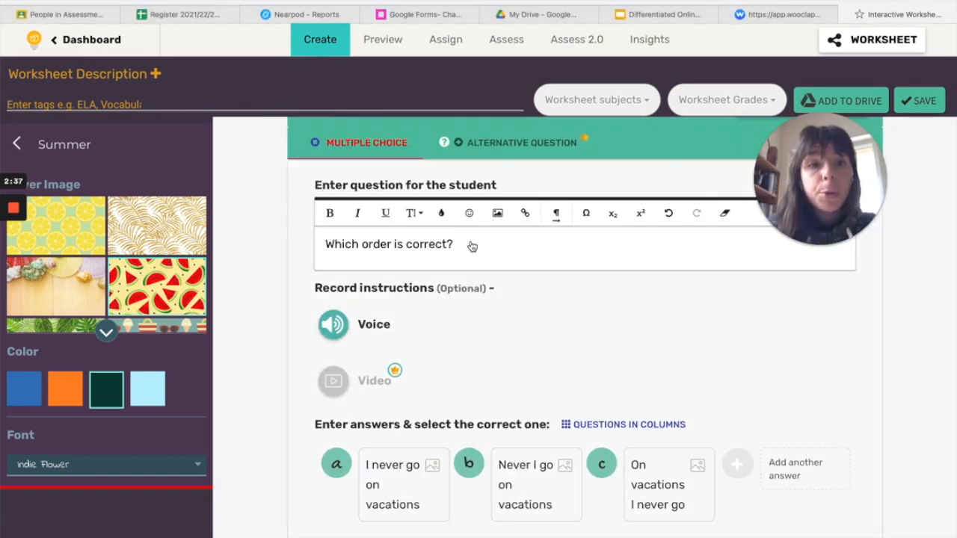
{"action": "left_click", "coordinate": [334, 253]}
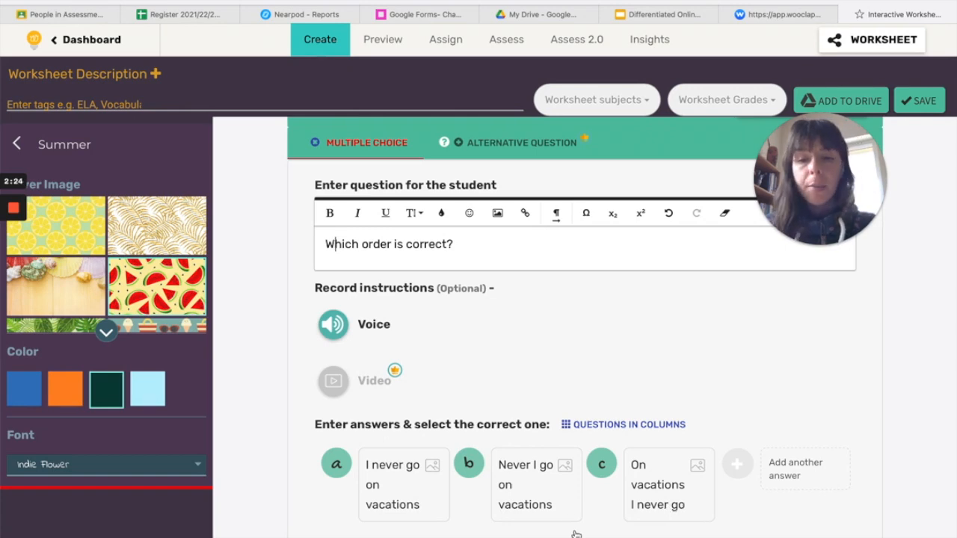
{"action": "left_click", "coordinate": [337, 471]}
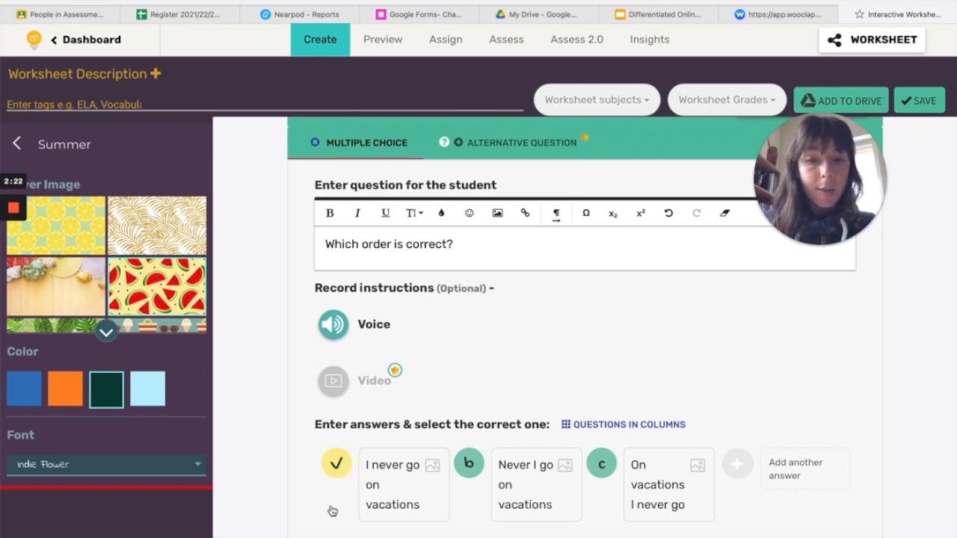
Enable differentiated instruction for the multiple-choice question with the "Word order problems" rule and finish editing it.
{"action": "scroll", "coordinate": [332, 510], "scroll_direction": "down", "scroll_amount": 3}
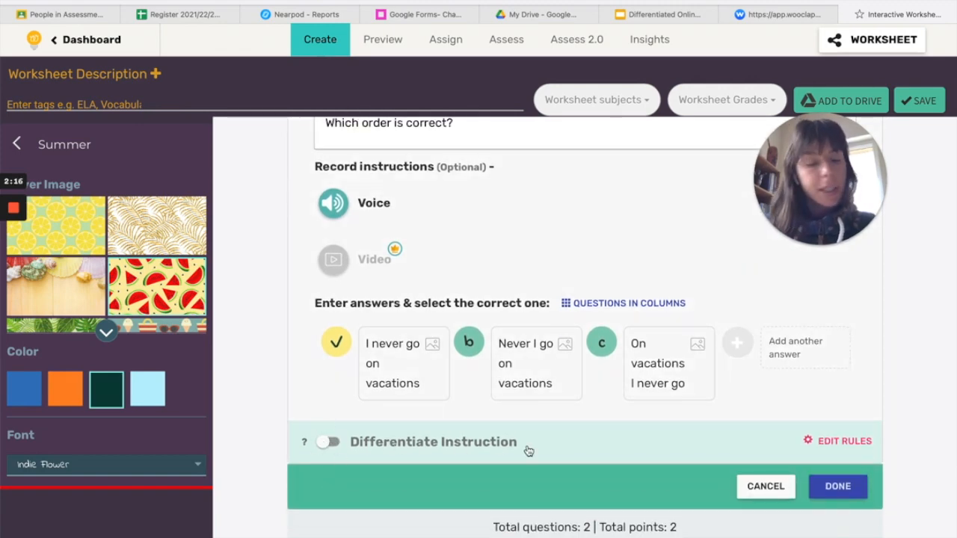
{"action": "left_click", "coordinate": [327, 441]}
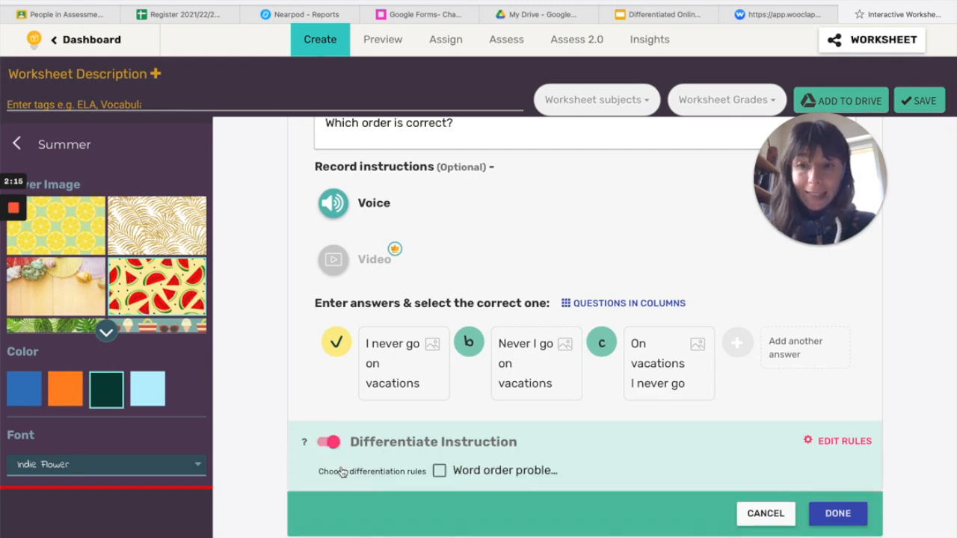
{"action": "left_click", "coordinate": [439, 477]}
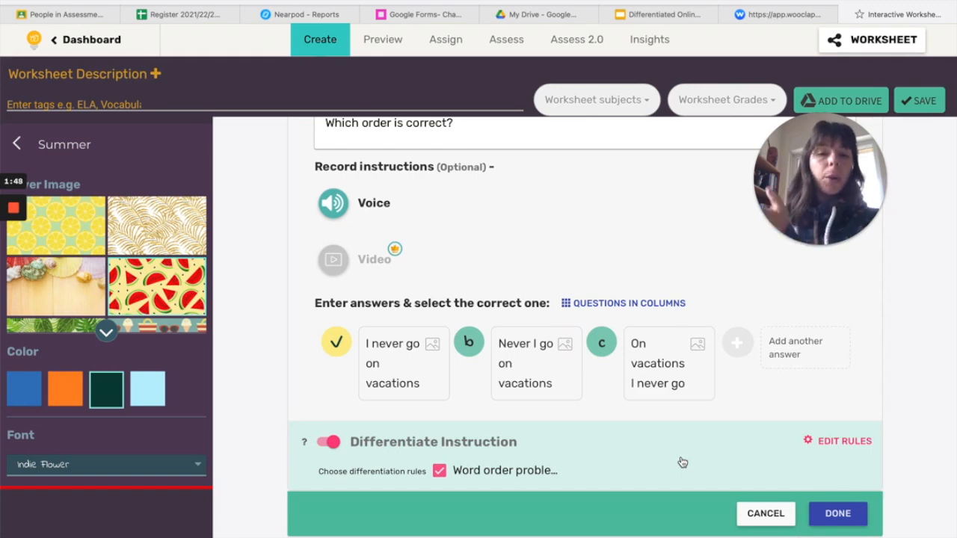
{"action": "left_click", "coordinate": [838, 513]}
Place the "Which order is correct?" question above the open question in the worksheet.
{"action": "scroll", "coordinate": [471, 379], "scroll_direction": "down", "scroll_amount": 2}
{"action": "scroll", "coordinate": [472, 380], "scroll_direction": "up", "scroll_amount": 1}
{"action": "scroll", "coordinate": [420, 415], "scroll_direction": "up", "scroll_amount": 1}
{"action": "scroll", "coordinate": [420, 416], "scroll_direction": "up", "scroll_amount": 1}
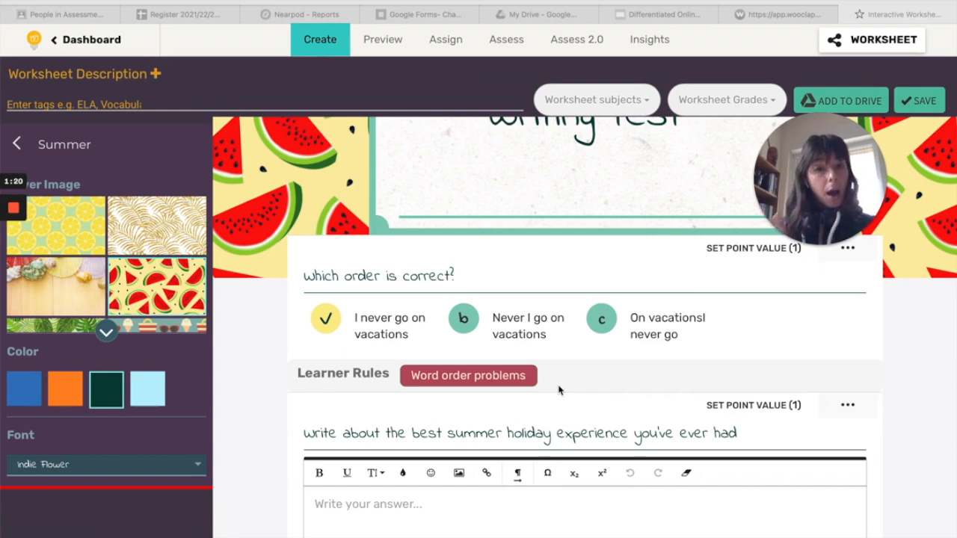
Reopen the "Which order is correct?" question for editing and add a Blanks activity as its alternative question.
{"action": "scroll", "coordinate": [558, 389], "scroll_direction": "down", "scroll_amount": 3}
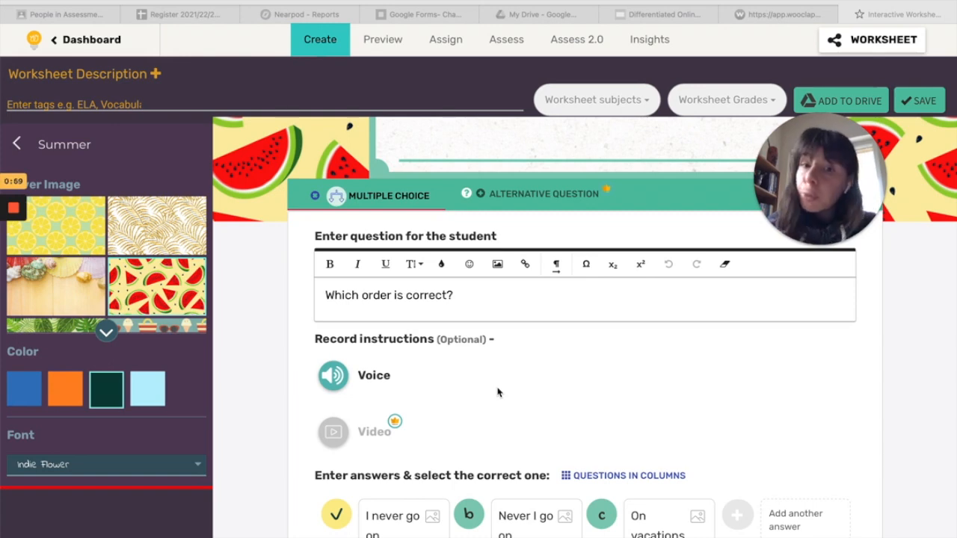
{"action": "scroll", "coordinate": [496, 393], "scroll_direction": "down", "scroll_amount": 1}
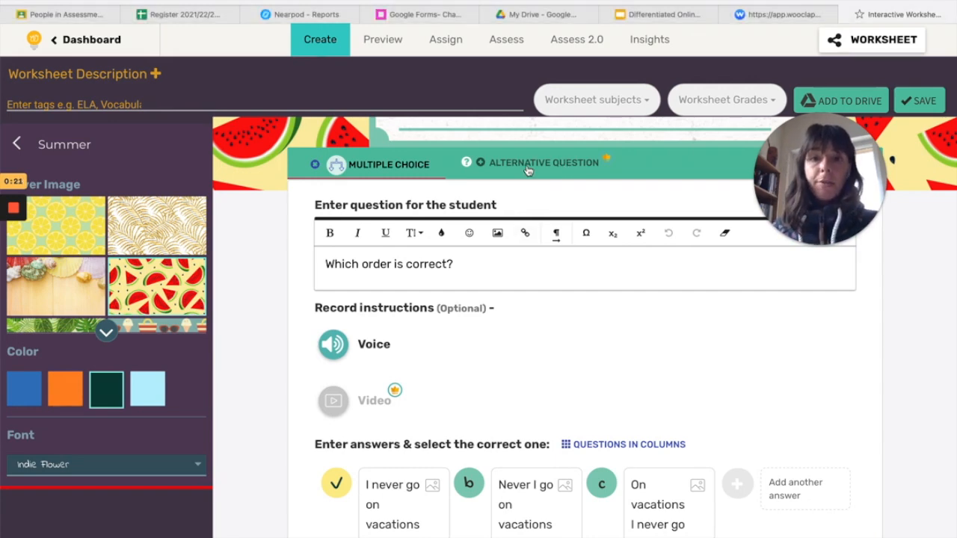
{"action": "left_click", "coordinate": [528, 168]}
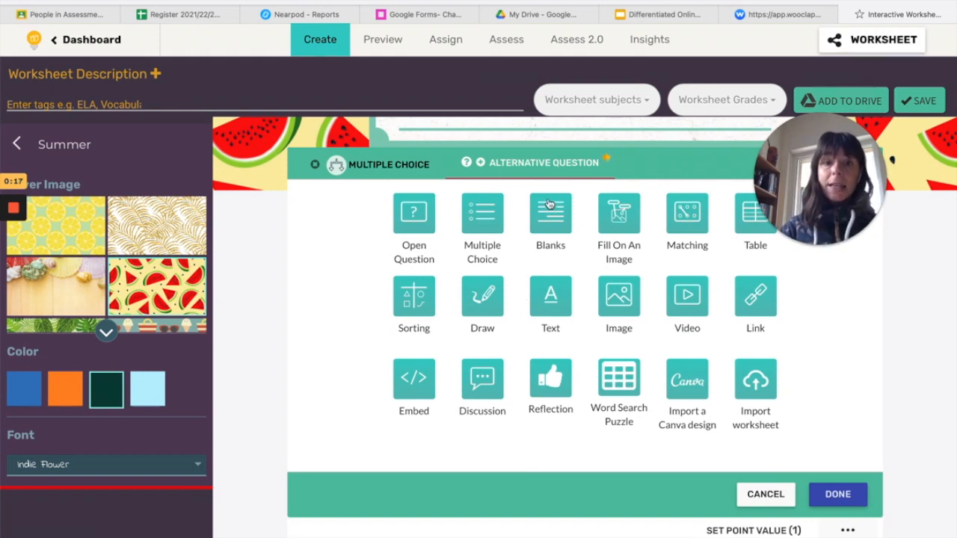
{"action": "left_click", "coordinate": [547, 242]}
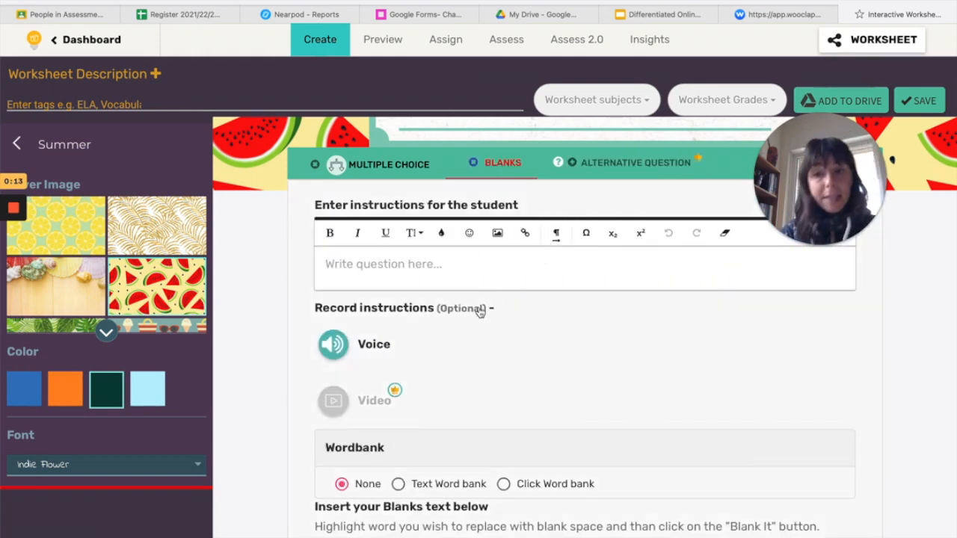
{"action": "scroll", "coordinate": [479, 312], "scroll_direction": "down", "scroll_amount": 1}
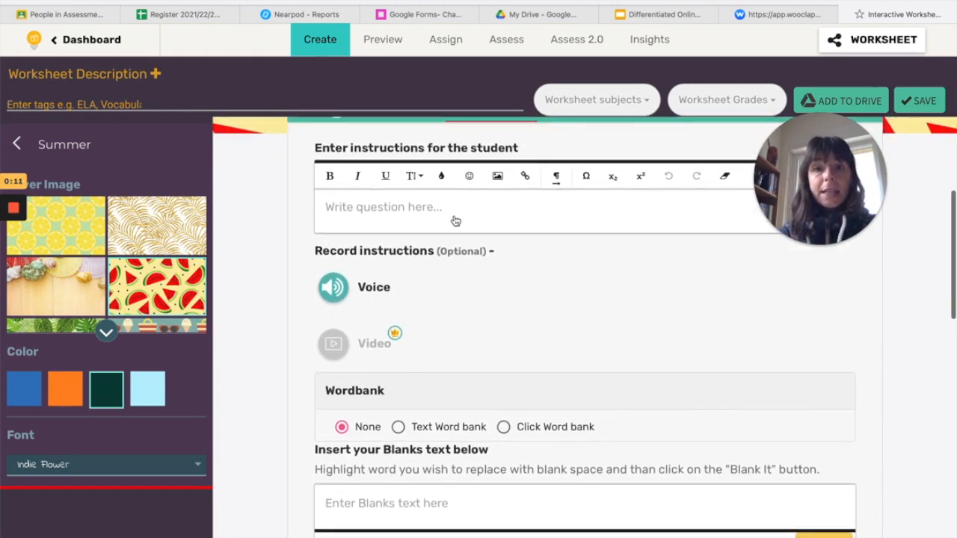